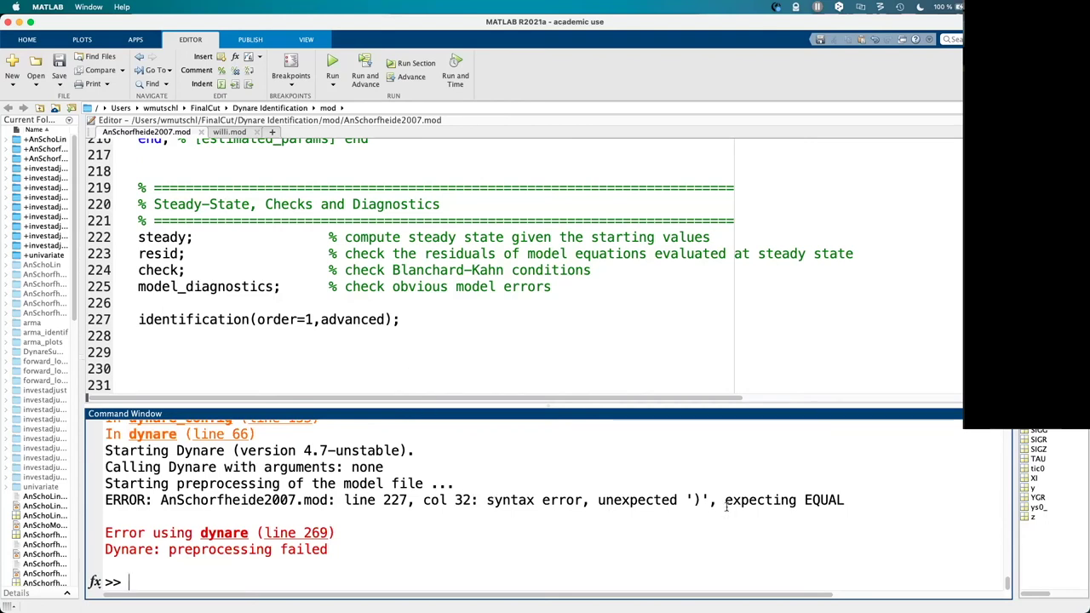
Step: Change the identification option on line 227 to advanced=1 and save the model file
{"action": "left_click", "coordinate": [385, 321]}
{"action": "type", "text": "=1"}
{"action": "key", "text": "super+s"}
Step: Run dynare AnSchorfheide2007 and enlarge the output pane to follow the results
{"action": "left_click", "coordinate": [673, 468]}
{"action": "type", "text": "dynare AnSchorfheide2007"}
{"action": "key", "text": "Return"}
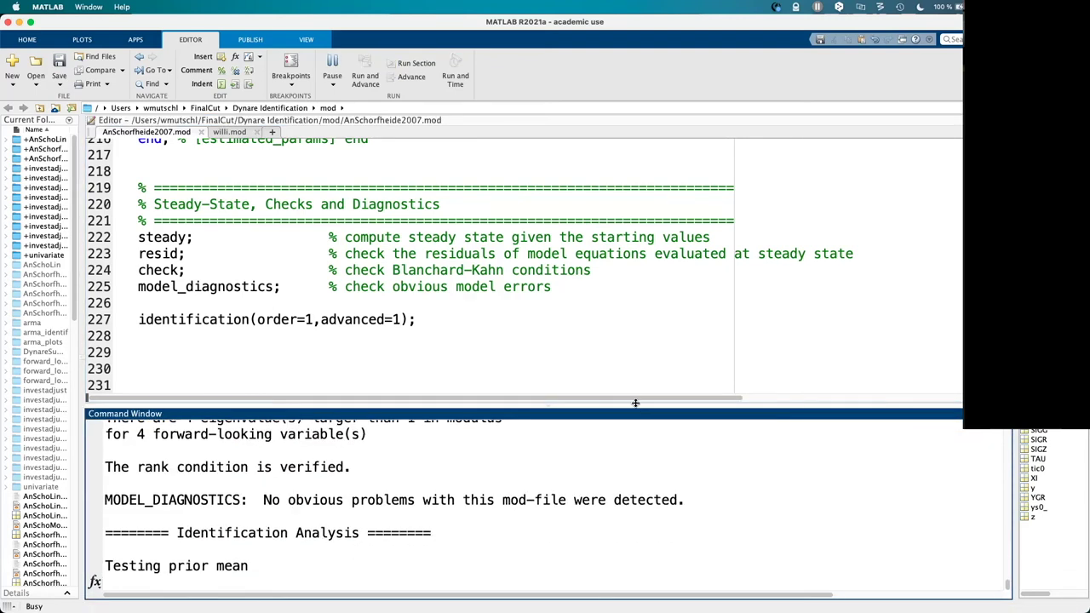
{"action": "left_click_drag", "start_coordinate": [635, 403], "coordinate": [683, 160]}
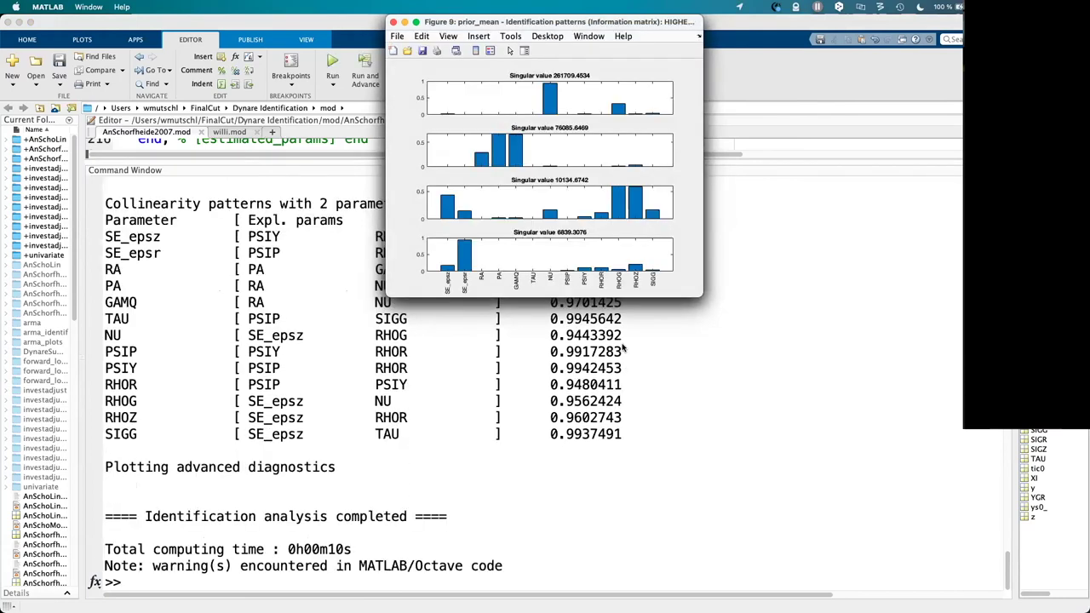
Step: Close all figures with close all, clear the output with clc, and restore the editor view
{"action": "left_click", "coordinate": [494, 401]}
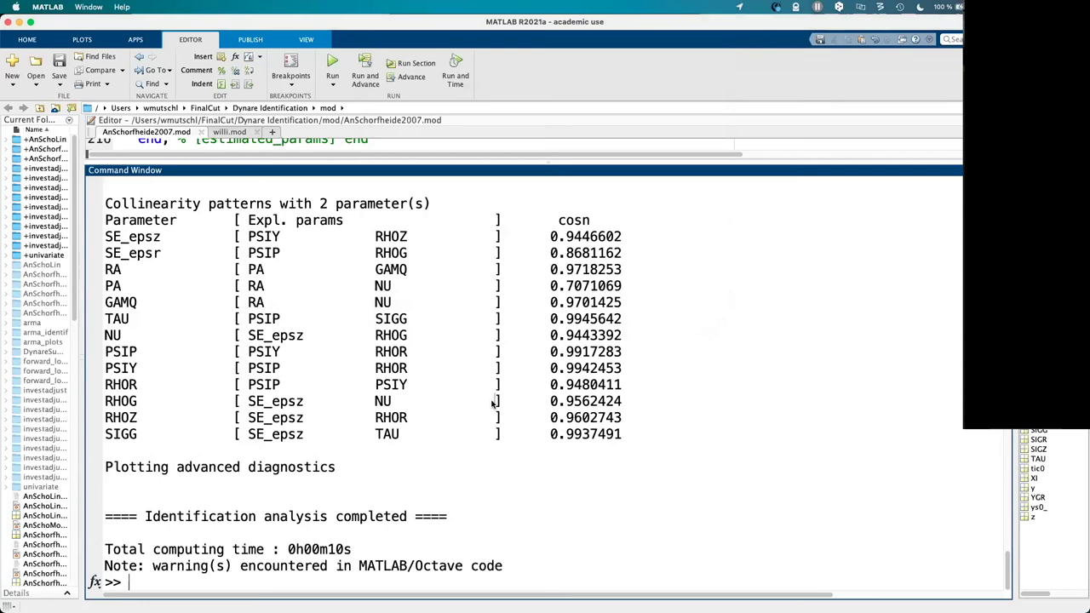
{"action": "triple_click", "coordinate": [636, 396]}
{"action": "type", "text": "clos"}
{"action": "type", "text": "ea "}
{"action": "type", "text": " all"}
{"action": "key", "text": "Return"}
{"action": "type", "text": "clc"}
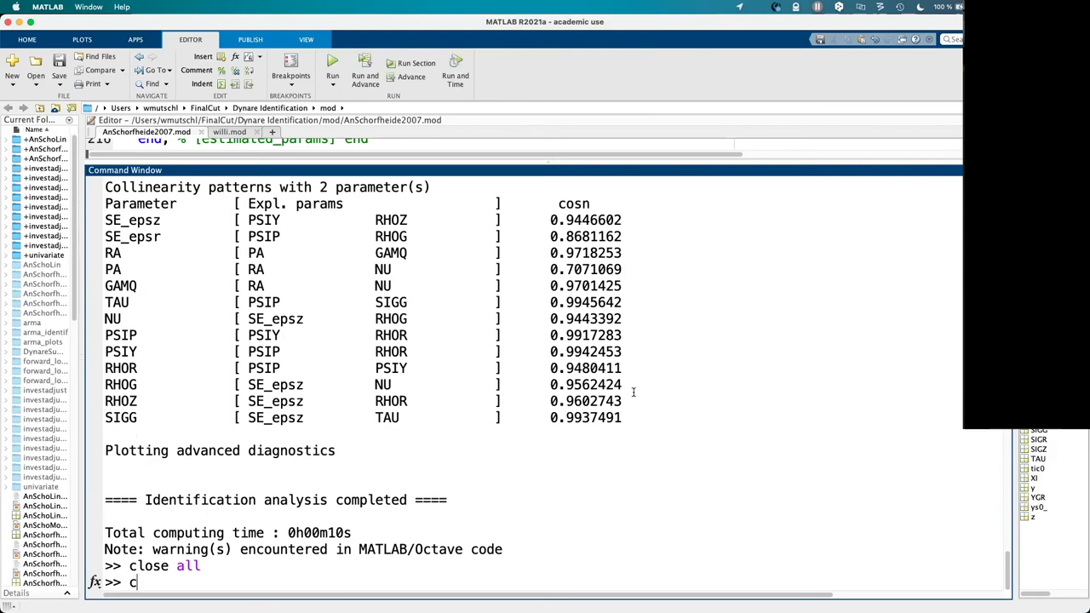
{"action": "key", "text": "Return"}
{"action": "left_click_drag", "start_coordinate": [438, 162], "coordinate": [383, 464]}
{"action": "scroll", "coordinate": [358, 338], "scroll_direction": "up", "scroll_amount": 20}
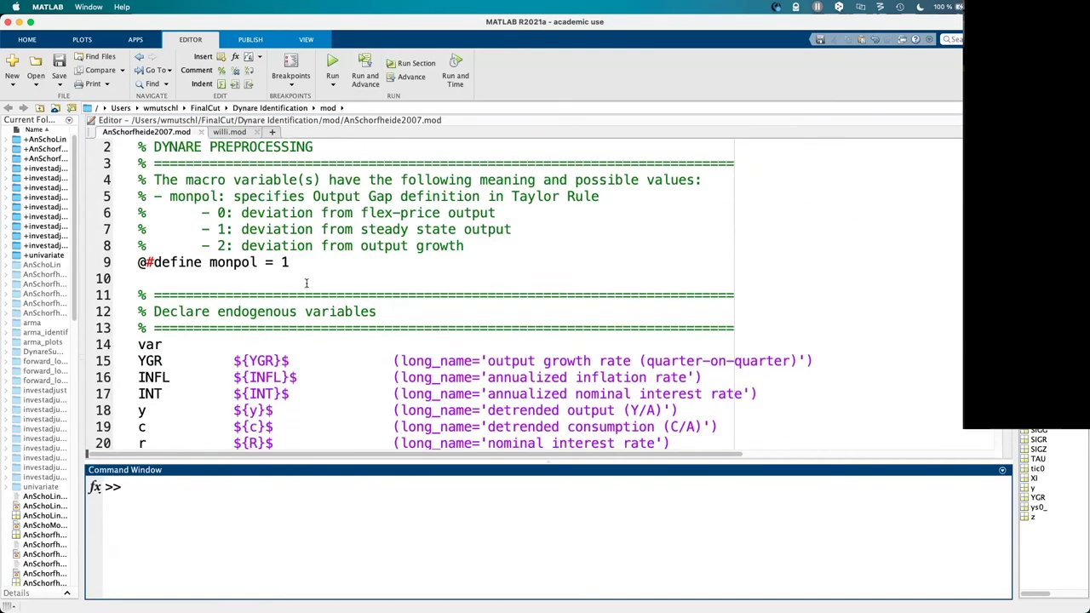
Step: Change @#define monpol from 1 to 0 on line 9
{"action": "left_click", "coordinate": [307, 261]}
{"action": "key", "text": "BackSpace"}
{"action": "type", "text": "0"}
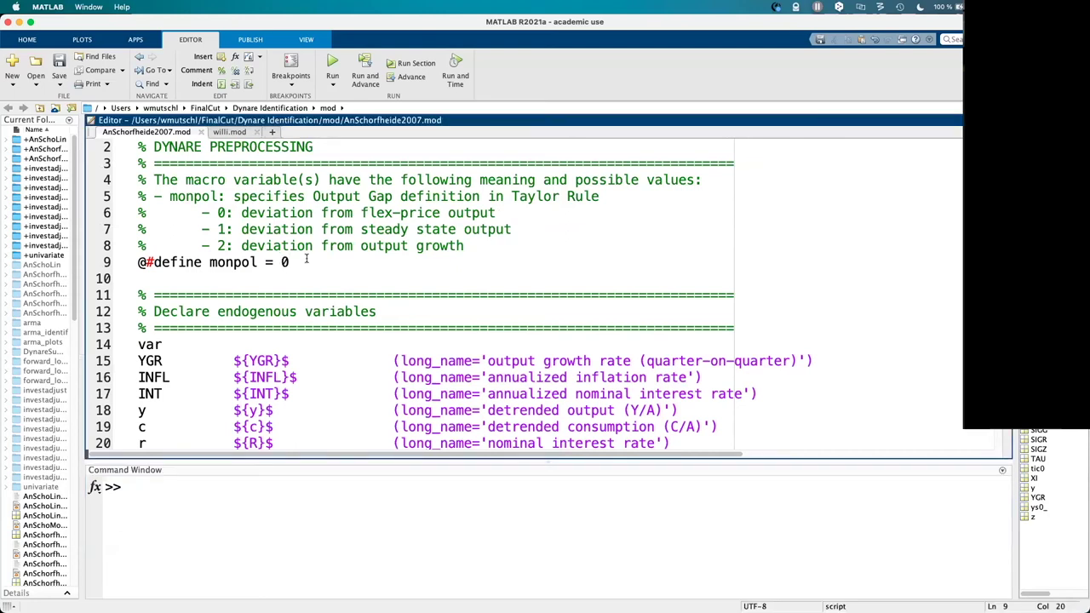
Step: Add max_dim_cova_group=4 after advanced=1 on line 227 and save the file
{"action": "left_click_drag", "start_coordinate": [366, 458], "coordinate": [383, 569]}
{"action": "scroll", "coordinate": [440, 429], "scroll_direction": "down", "scroll_amount": 20}
{"action": "scroll", "coordinate": [440, 429], "scroll_direction": "down", "scroll_amount": 3}
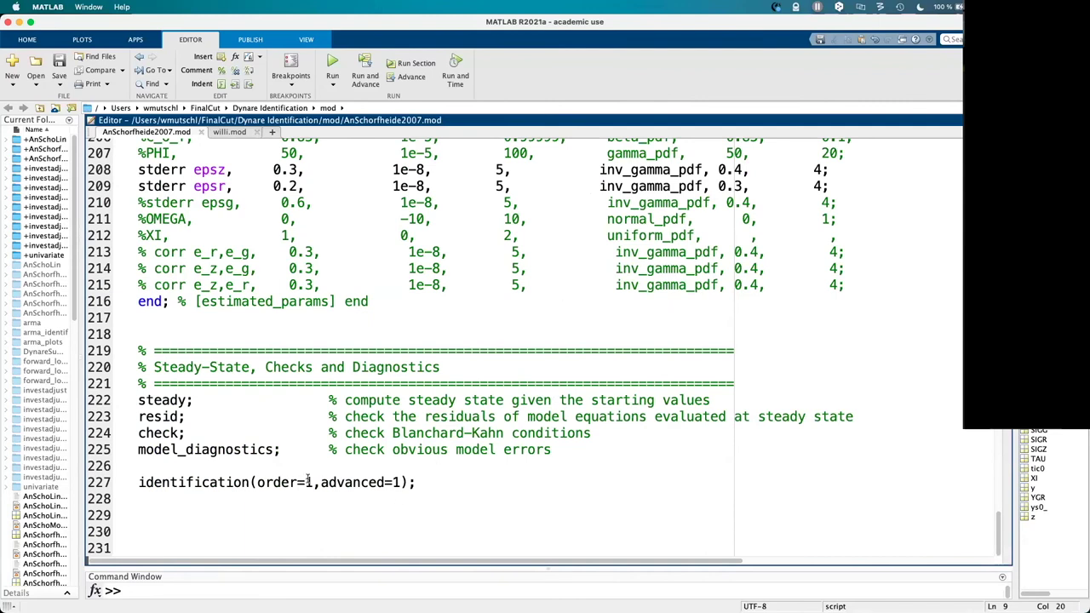
{"action": "left_click", "coordinate": [402, 482]}
{"action": "type", "text": ",max_deim_"}
{"action": "key", "text": "BackSpace"}
{"action": "key", "text": "BackSpace"}
{"action": "key", "text": "BackSpace"}
{"action": "key", "text": "BackSpace"}
{"action": "type", "text": "im_cova_group=4"}
{"action": "key", "text": "super+s"}
Step: Rerun dynare AnSchorfheide2007 from command history and enlarge the output pane
{"action": "left_click_drag", "start_coordinate": [533, 569], "coordinate": [554, 369]}
{"action": "left_click", "coordinate": [547, 448]}
{"action": "type", "text": "d"}
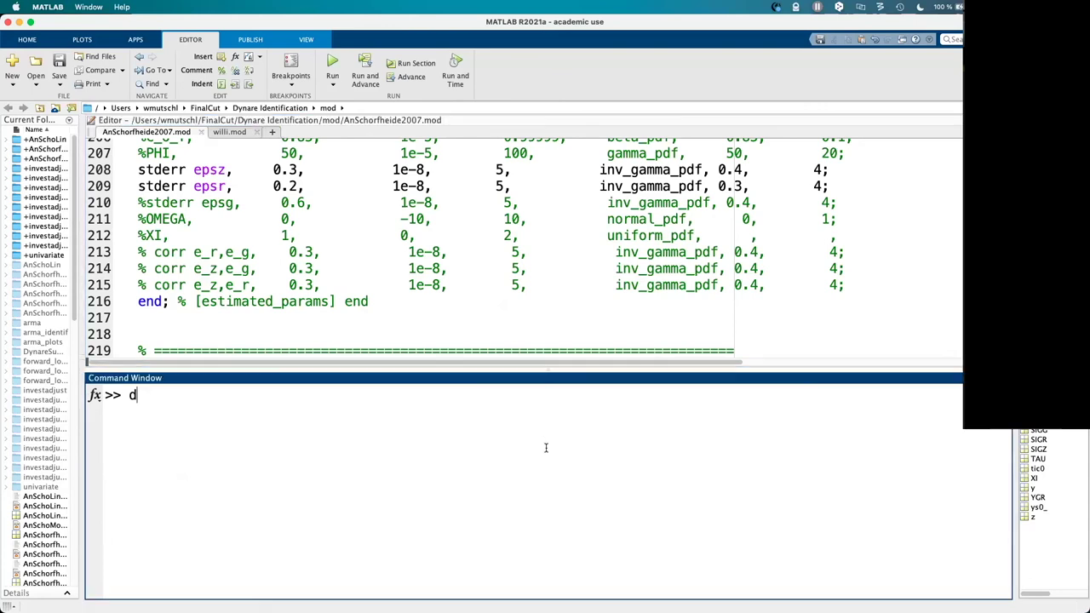
{"action": "key", "text": "Up"}
{"action": "key", "text": "Return"}
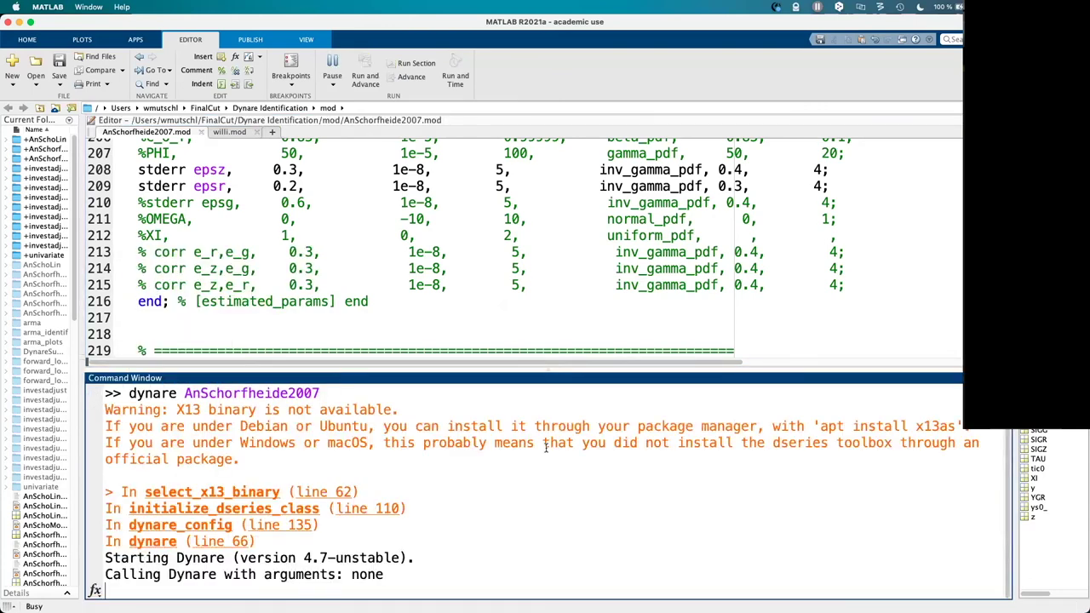
{"action": "left_click_drag", "start_coordinate": [554, 370], "coordinate": [585, 153]}
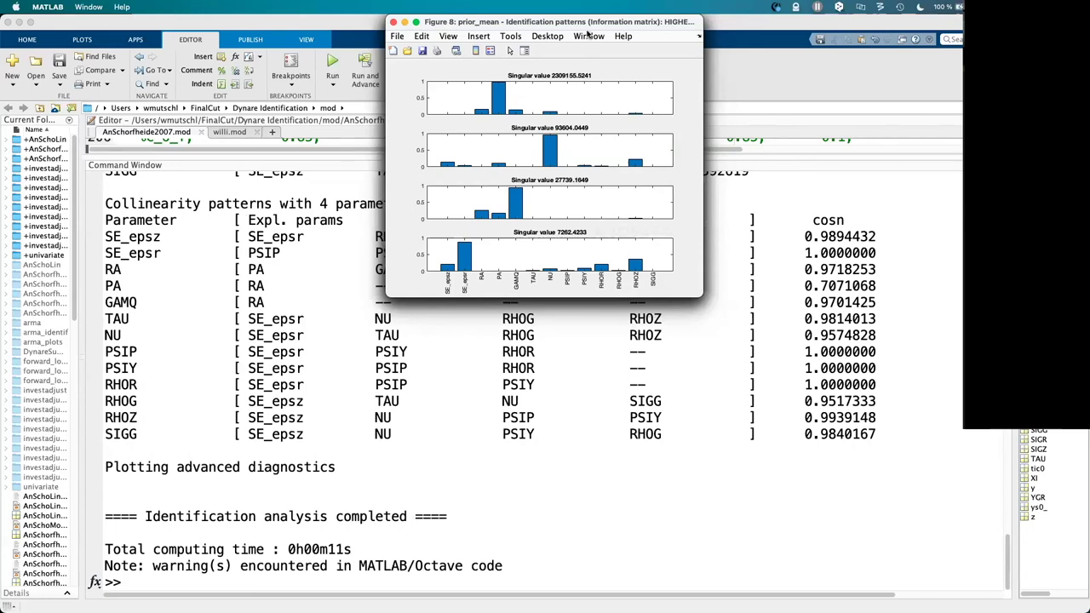
Step: Move the figure windows aside, then review and close the identification-strength figure
{"action": "left_click_drag", "start_coordinate": [588, 21], "coordinate": [765, 239]}
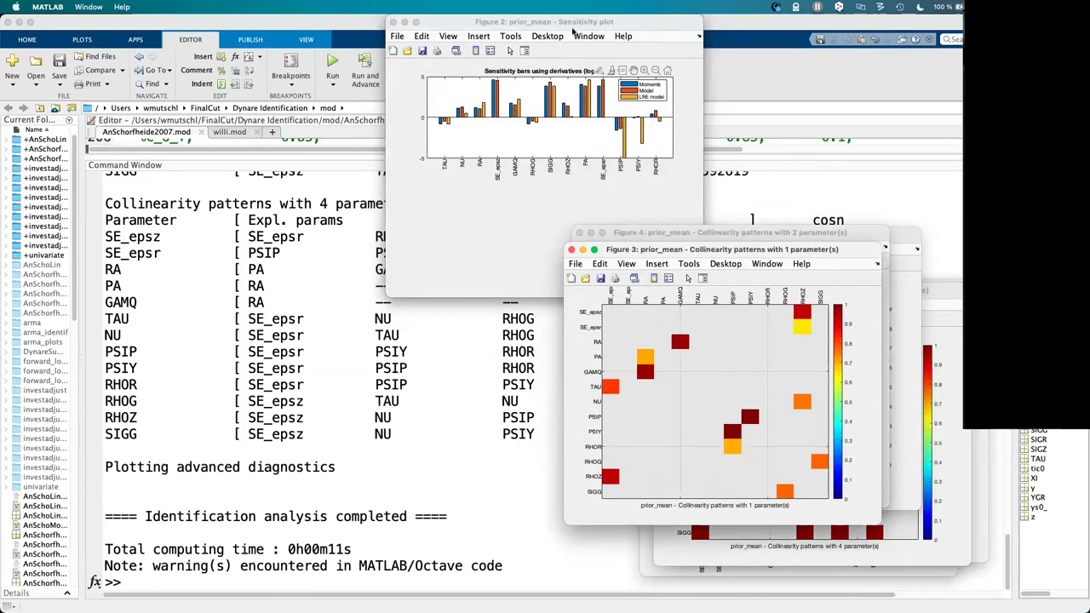
{"action": "left_click_drag", "start_coordinate": [571, 21], "coordinate": [736, 194]}
{"action": "double_click", "coordinate": [569, 21]}
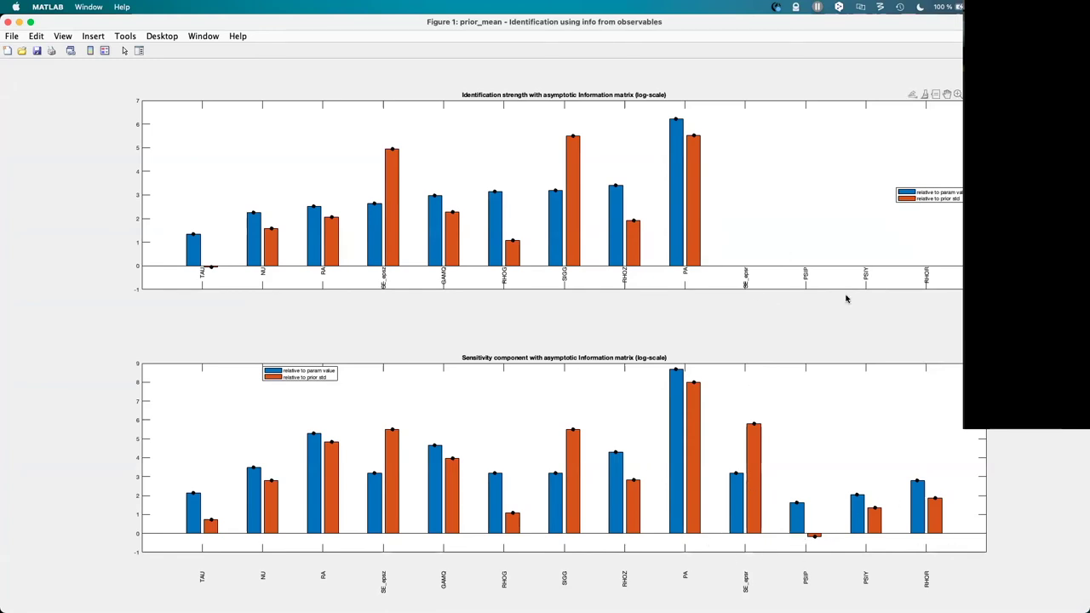
{"action": "left_click", "coordinate": [8, 21]}
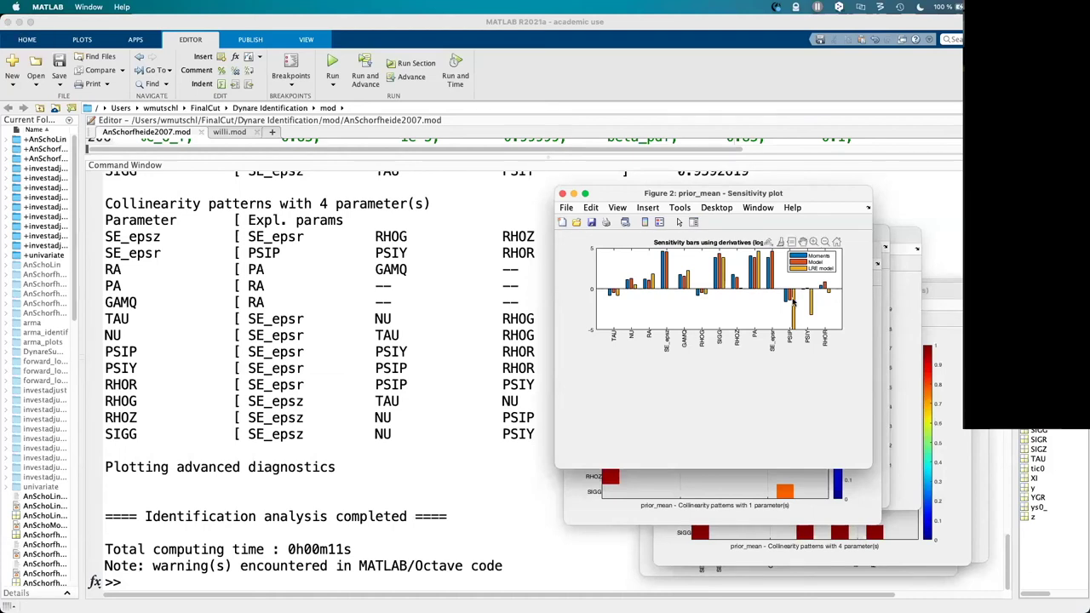
Step: Review and close the sensitivity plot, then maximize the one-parameter collinearity figure
{"action": "double_click", "coordinate": [748, 199]}
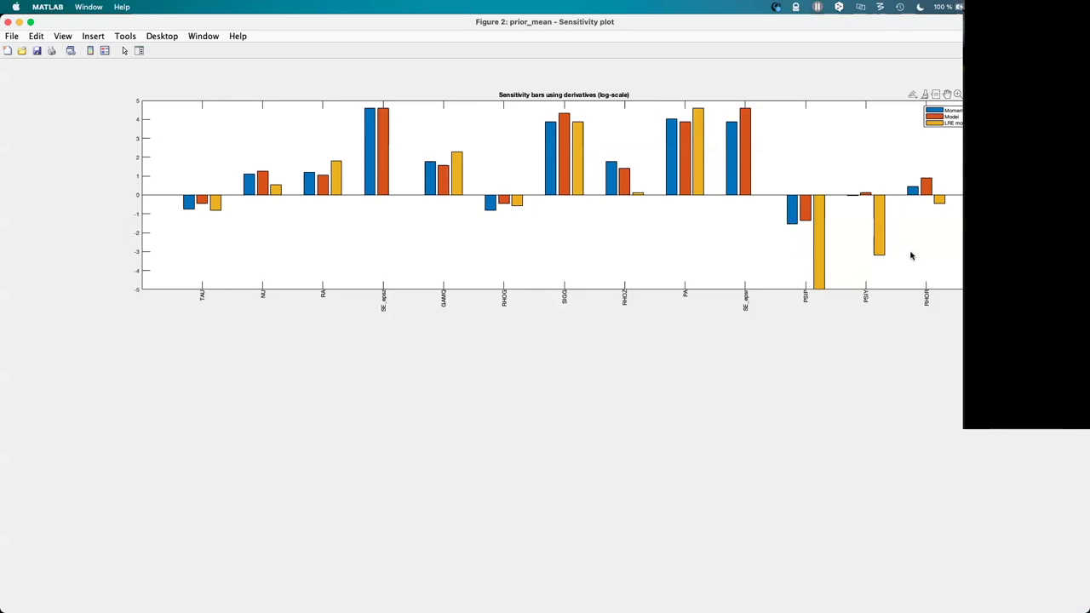
{"action": "left_click", "coordinate": [9, 22]}
{"action": "double_click", "coordinate": [772, 250]}
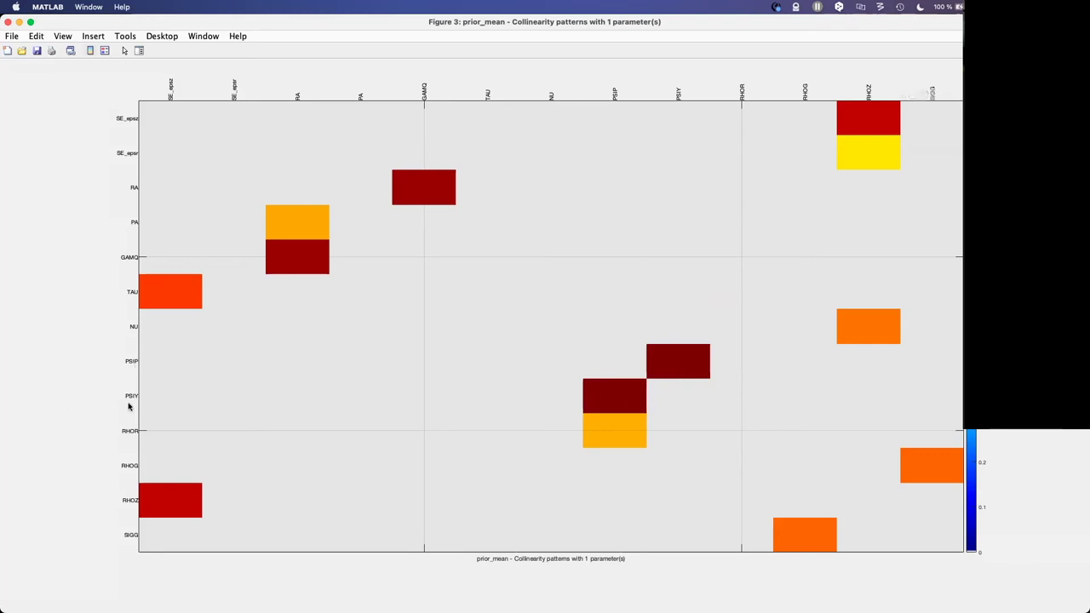
Step: Close the one-parameter collinearity figure, then review and close the two-parameter one
{"action": "left_click", "coordinate": [8, 21]}
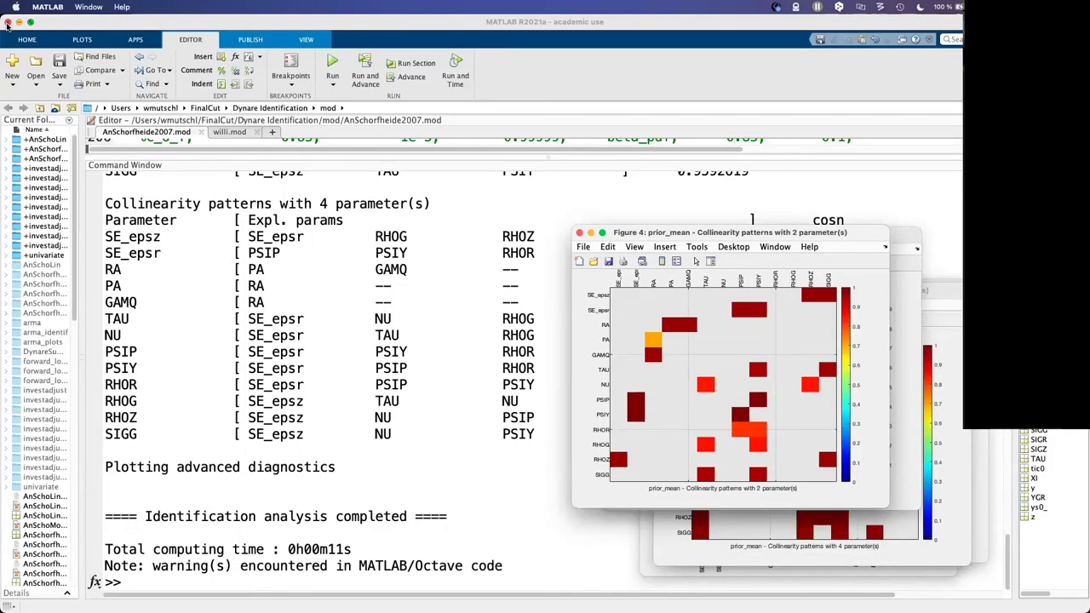
{"action": "key", "text": "ctrl+super+f"}
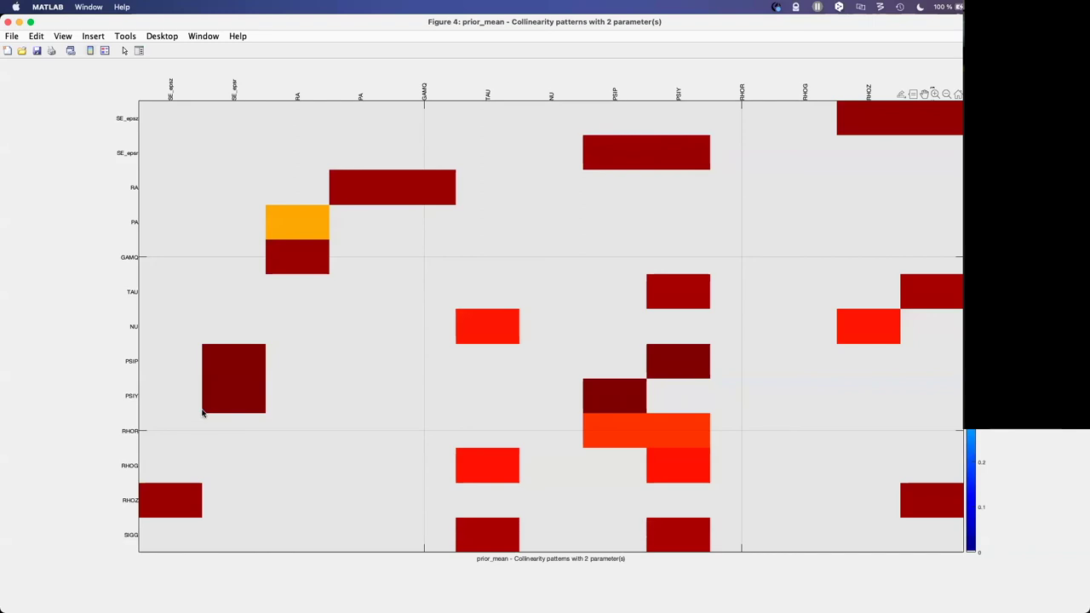
{"action": "left_click", "coordinate": [8, 23]}
Step: Review and close the three- and four-parameter collinearity figures
{"action": "double_click", "coordinate": [836, 243]}
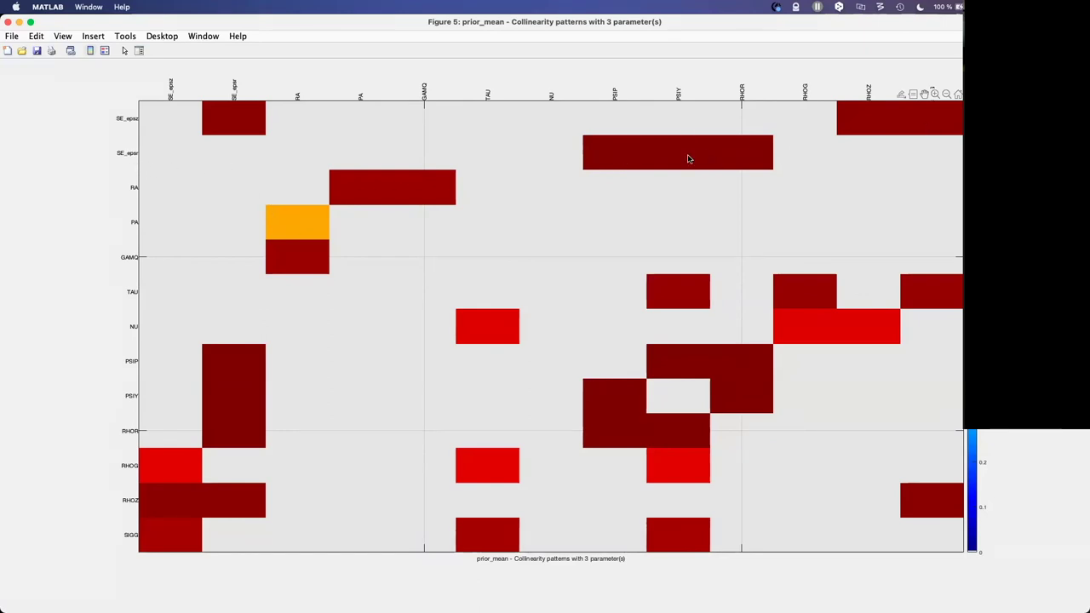
{"action": "left_click", "coordinate": [8, 21]}
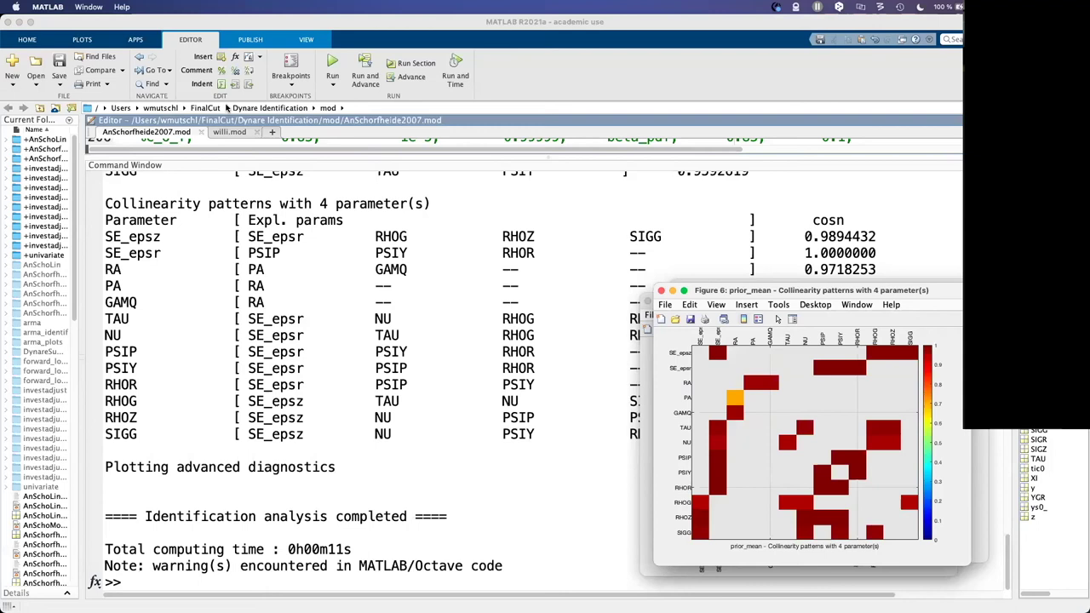
{"action": "key", "text": "ctrl+super+f"}
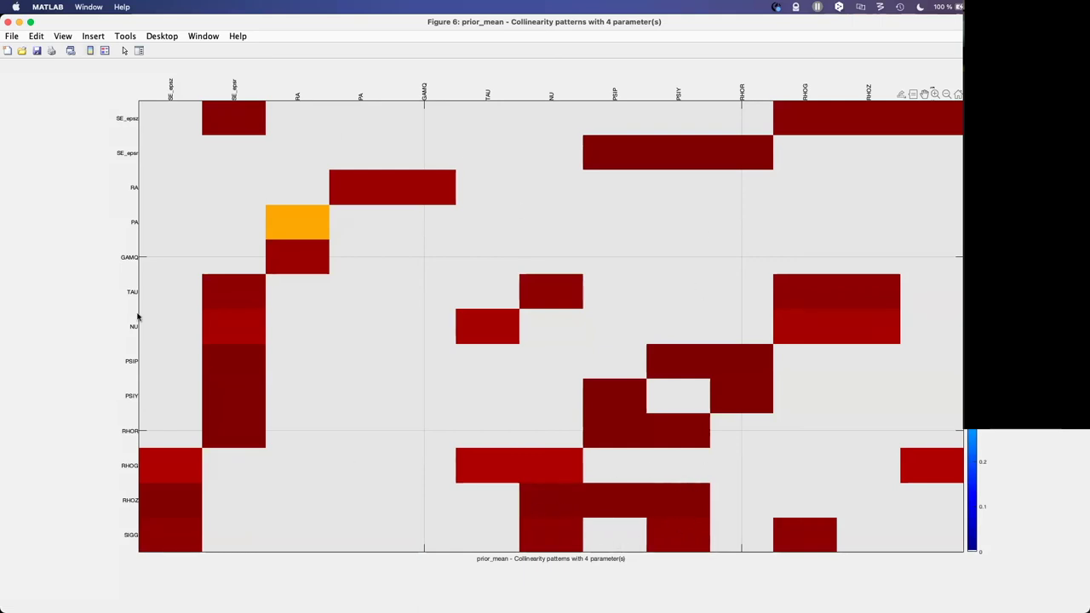
{"action": "left_click", "coordinate": [7, 23]}
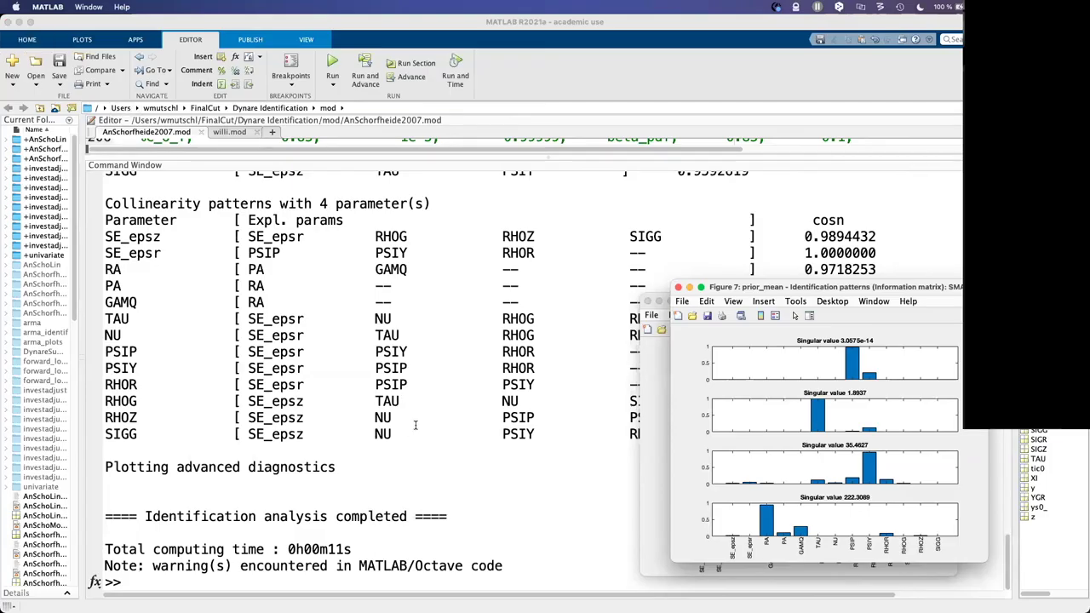
Step: Scroll up the log and select the PSIP, PSIY and RHOR rows with cosn 1.0000000
{"action": "left_click", "coordinate": [416, 431]}
{"action": "scroll", "coordinate": [743, 400], "scroll_direction": "up", "scroll_amount": 5}
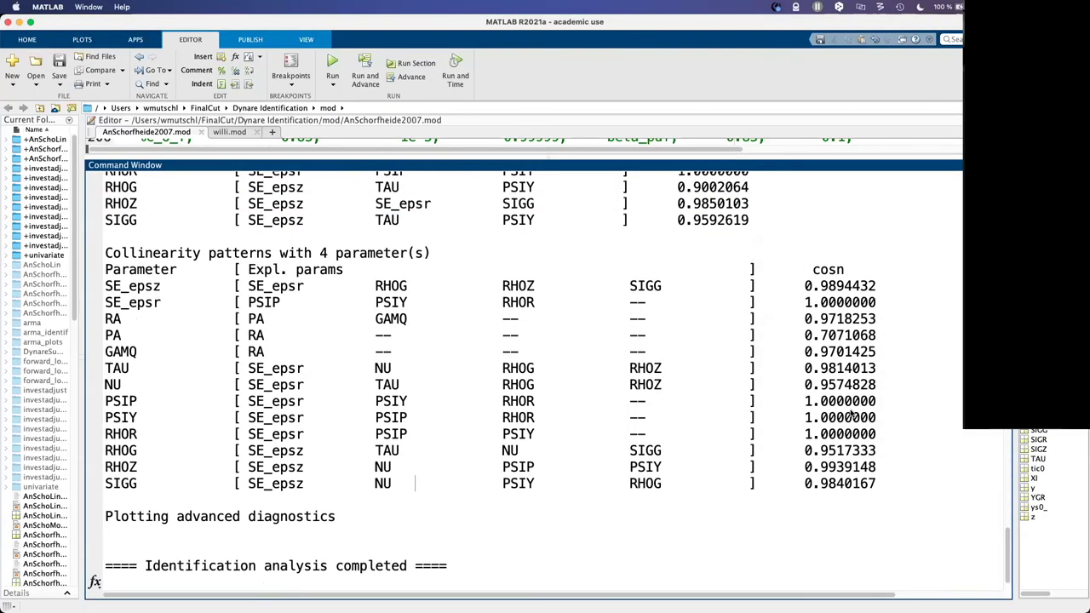
{"action": "scroll", "coordinate": [744, 400], "scroll_direction": "up", "scroll_amount": 2}
{"action": "left_click_drag", "start_coordinate": [747, 302], "coordinate": [75, 269]}
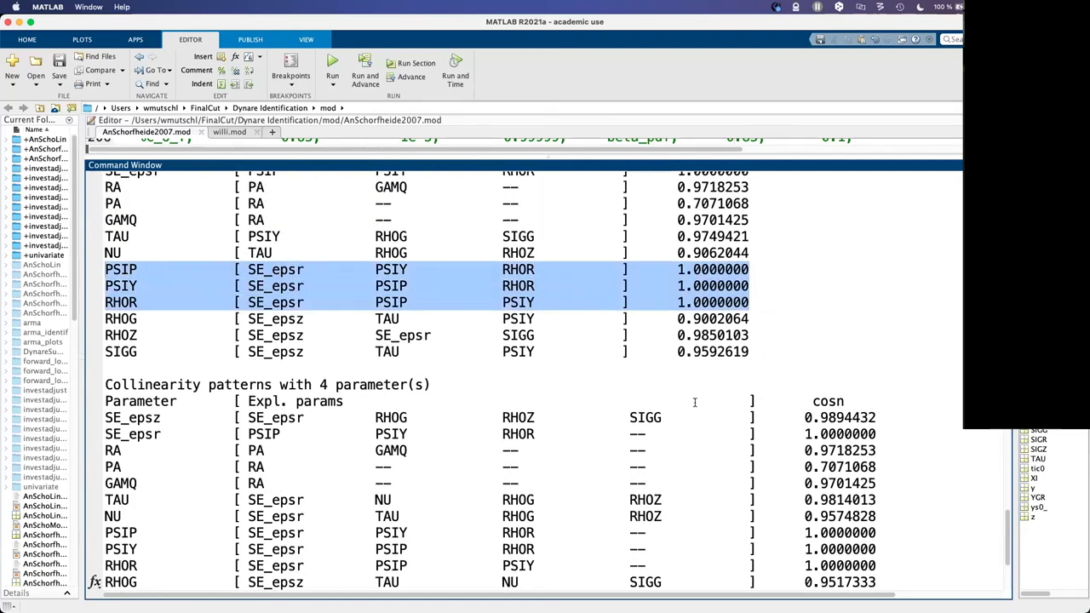
{"action": "scroll", "coordinate": [694, 402], "scroll_direction": "up", "scroll_amount": 4}
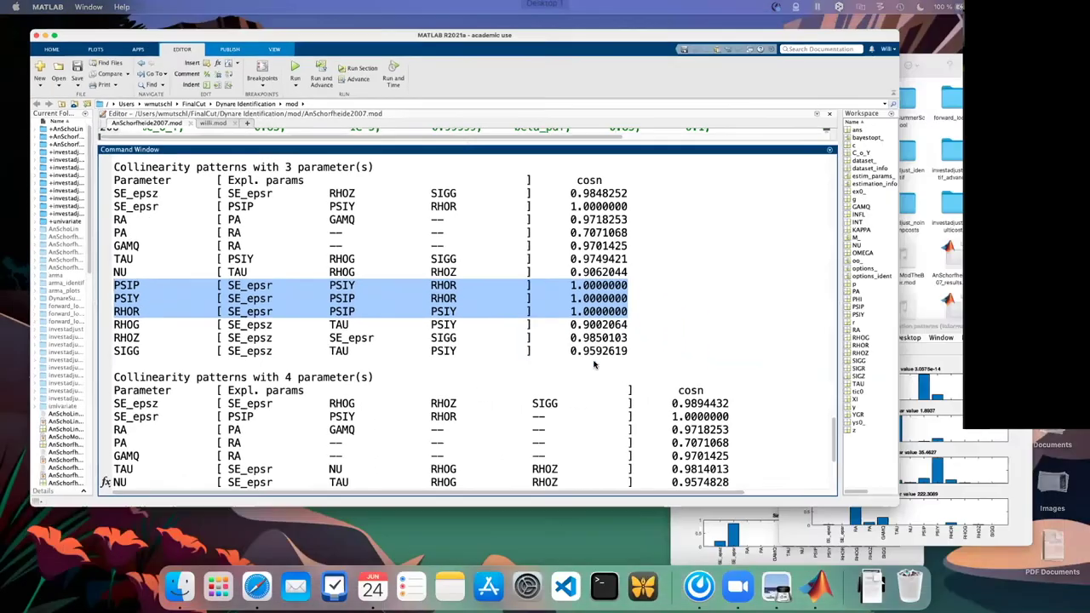
{"action": "key", "text": "ctrl+Up"}
Step: Review and close the highest singular value identification-pattern figure
{"action": "left_click", "coordinate": [881, 426]}
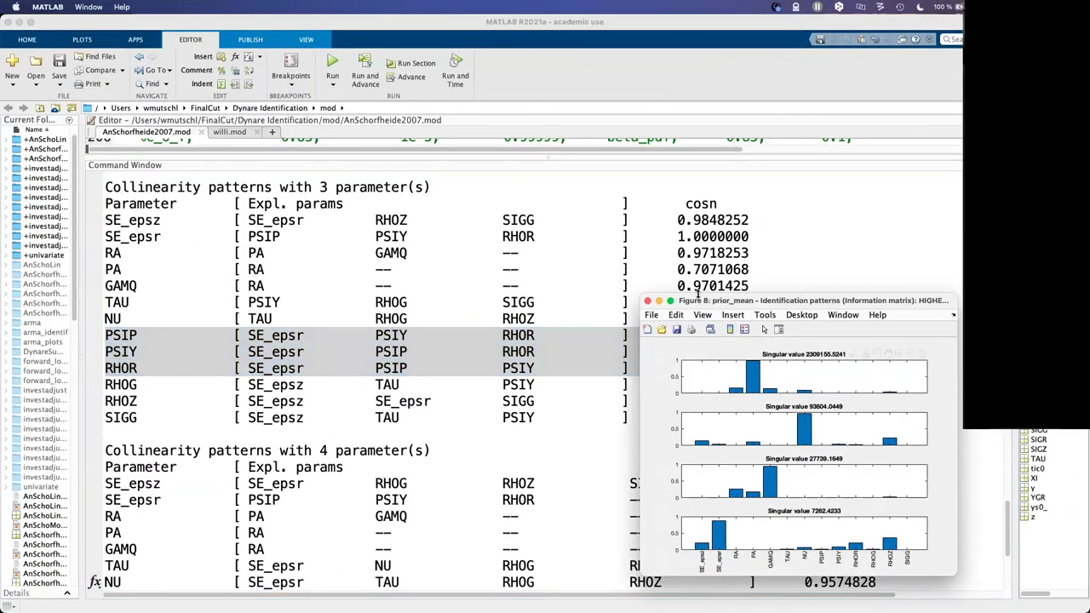
{"action": "double_click", "coordinate": [825, 303]}
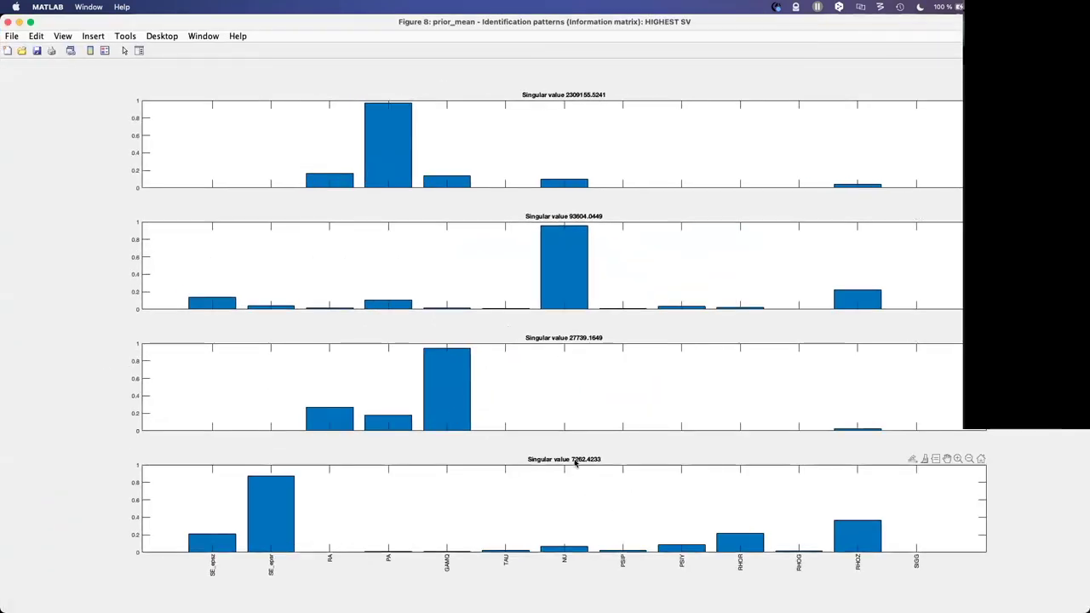
{"action": "left_click", "coordinate": [8, 22]}
Step: Review and close the smallest singular value figure (3.0575e-14 on PSIP, PSIY), then deselect the rows
{"action": "key", "text": "ctrl+Up"}
{"action": "left_click", "coordinate": [877, 363]}
{"action": "double_click", "coordinate": [886, 287]}
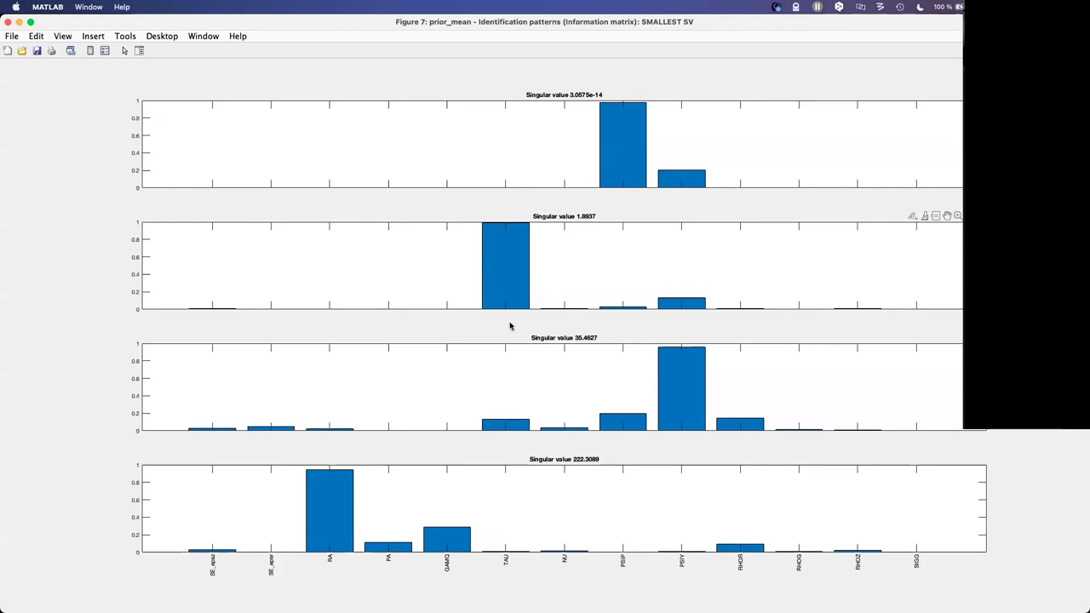
{"action": "left_click", "coordinate": [7, 22]}
{"action": "left_click", "coordinate": [645, 430]}
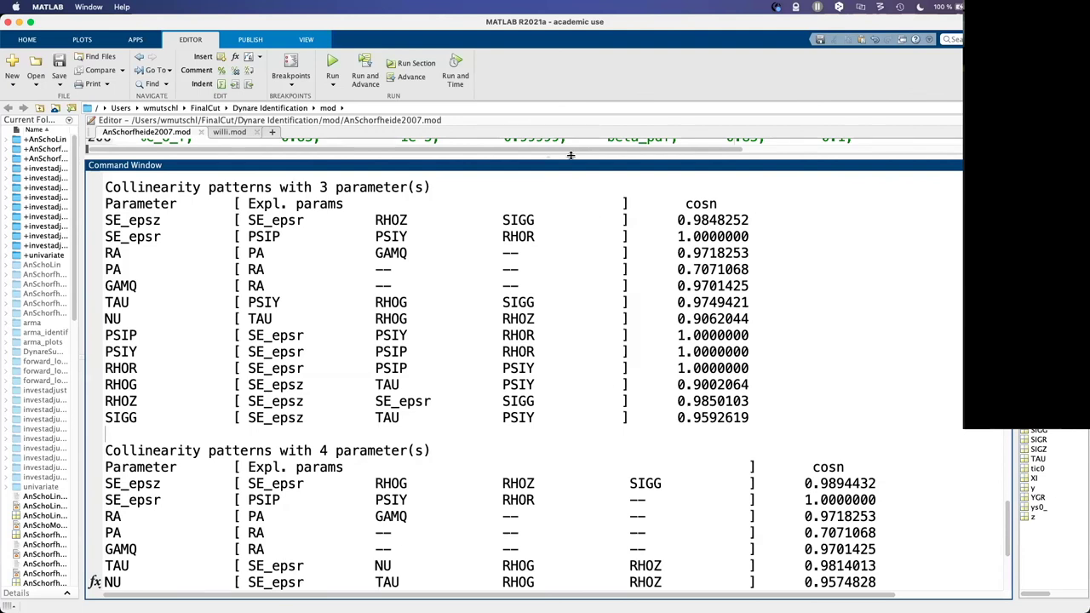
Step: Enlarge the editor to the prior declarations, scroll the log to its end, and cancel Preview's Open dialog
{"action": "left_click_drag", "start_coordinate": [571, 156], "coordinate": [554, 292]}
{"action": "scroll", "coordinate": [608, 392], "scroll_direction": "down", "scroll_amount": 10}
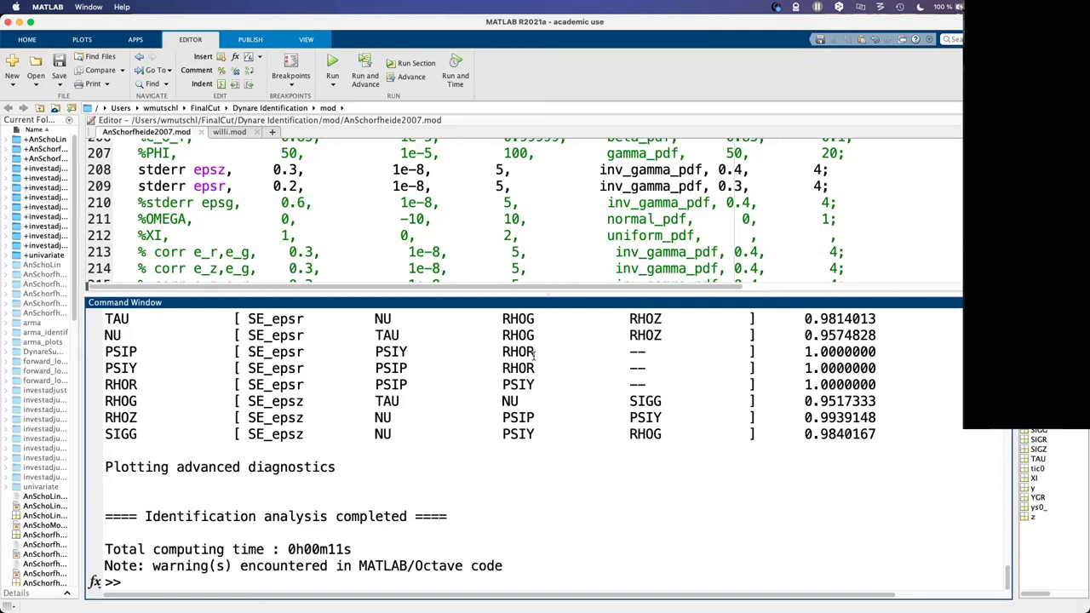
{"action": "key", "text": "ctrl+Up"}
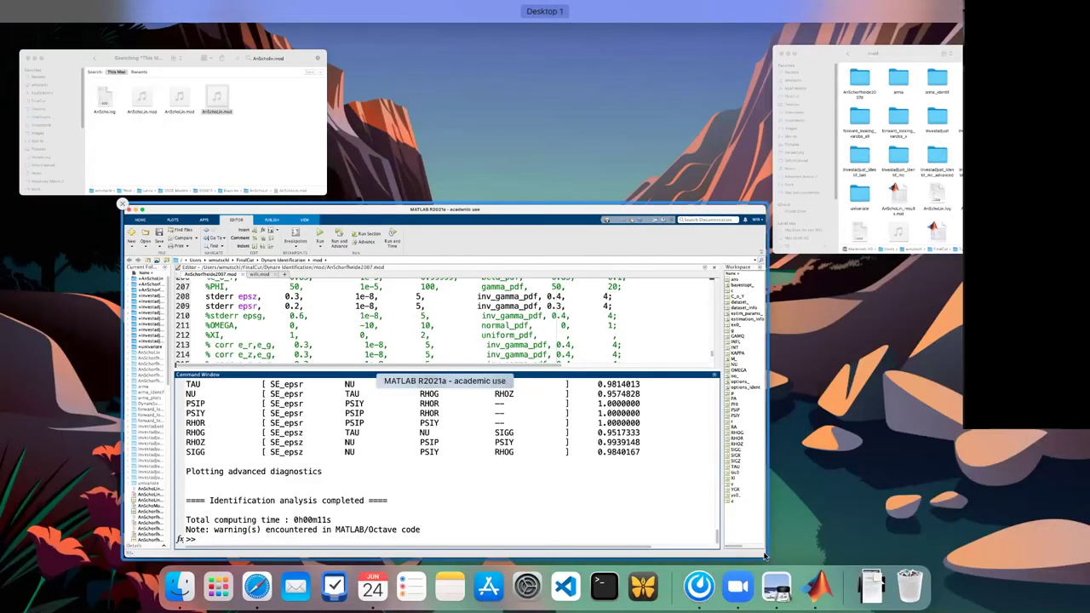
{"action": "left_click", "coordinate": [760, 586]}
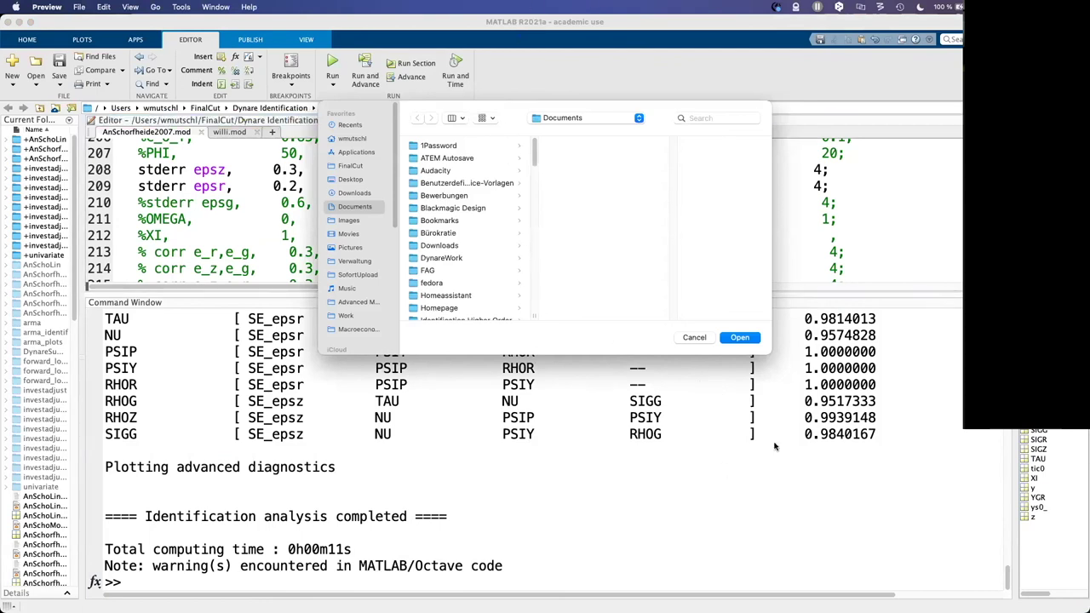
{"action": "left_click", "coordinate": [706, 342]}
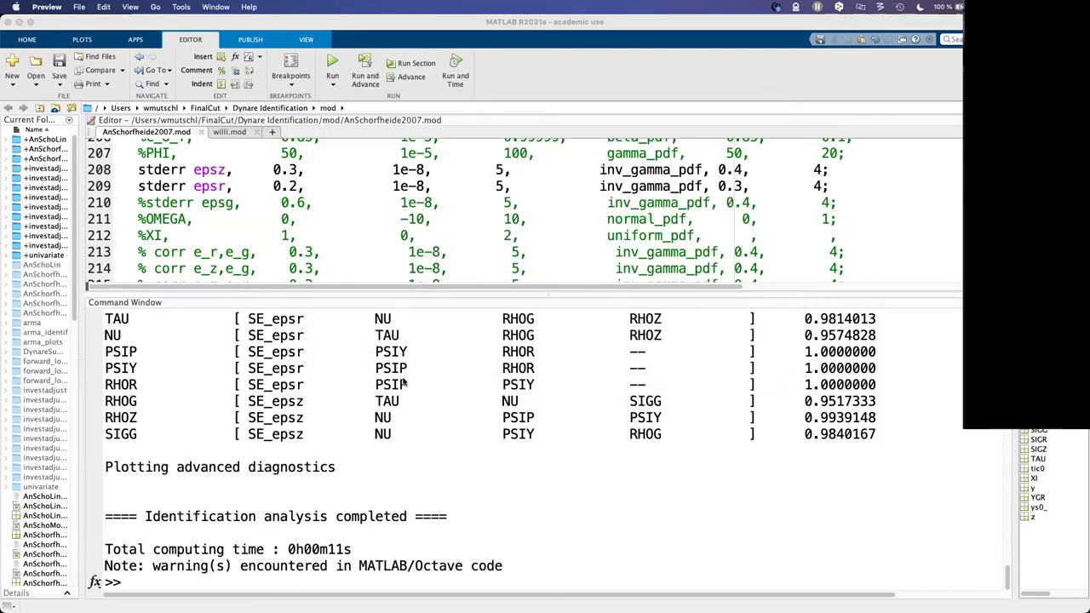
{"action": "left_click", "coordinate": [405, 384]}
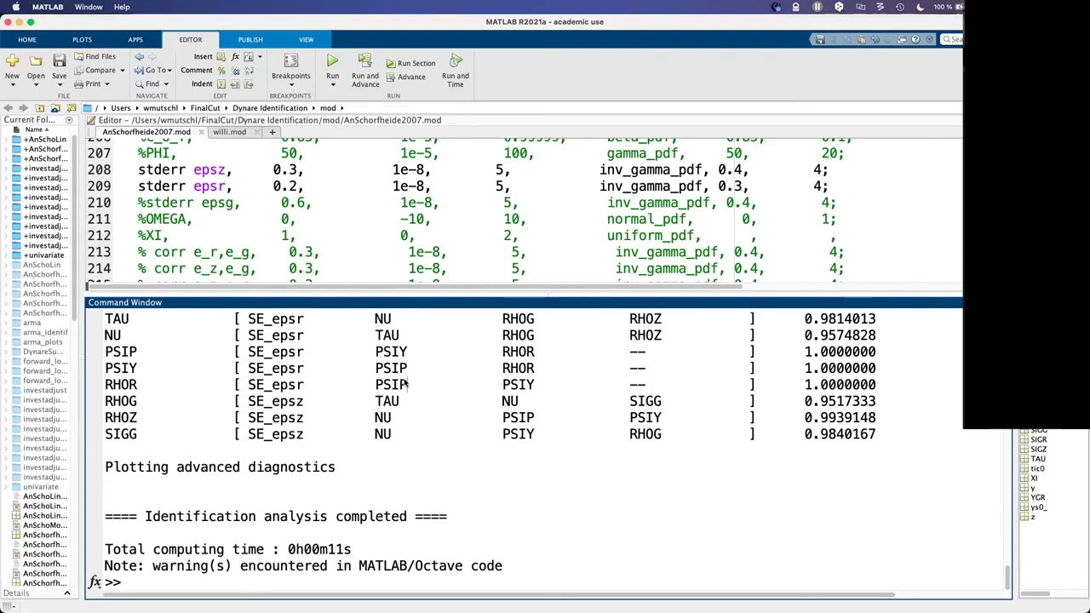
Step: Scroll the editor to the top of AnSchorfheide2007.mod, resize the panes, and click line 10
{"action": "left_click_drag", "start_coordinate": [398, 293], "coordinate": [431, 407]}
{"action": "scroll", "coordinate": [501, 355], "scroll_direction": "up", "scroll_amount": 10}
{"action": "scroll", "coordinate": [501, 355], "scroll_direction": "up", "scroll_amount": 20}
{"action": "scroll", "coordinate": [501, 355], "scroll_direction": "up", "scroll_amount": 6}
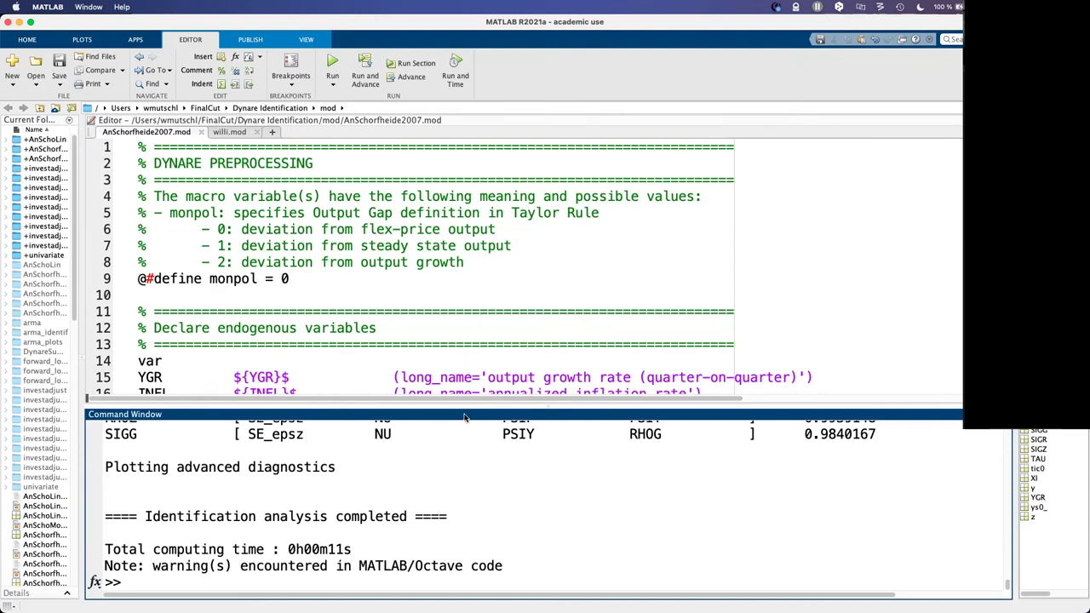
{"action": "left_click_drag", "start_coordinate": [466, 408], "coordinate": [475, 387]}
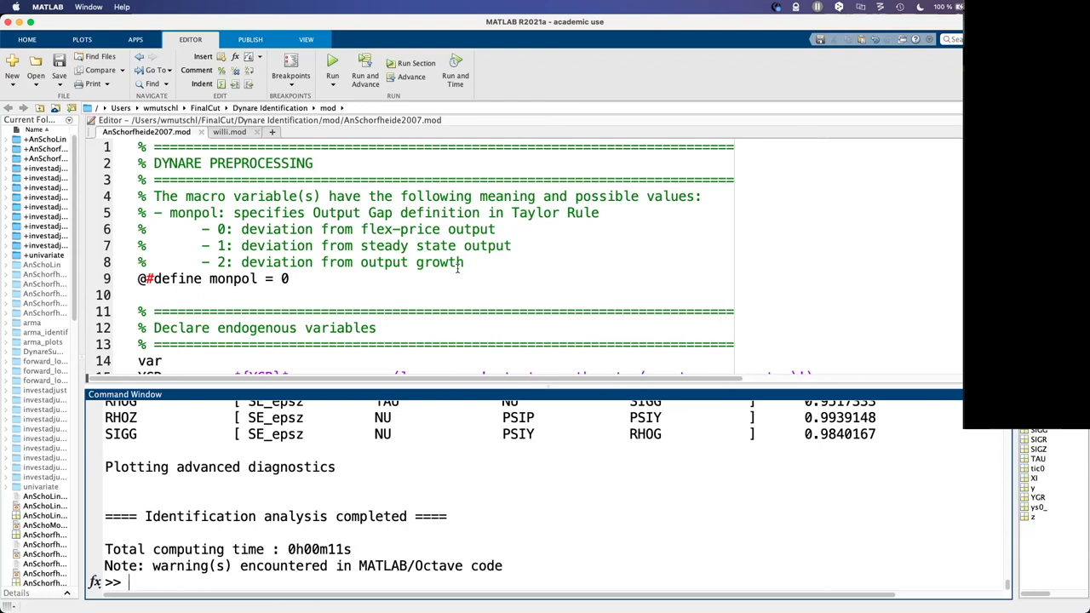
{"action": "left_click_drag", "start_coordinate": [499, 383], "coordinate": [503, 470]}
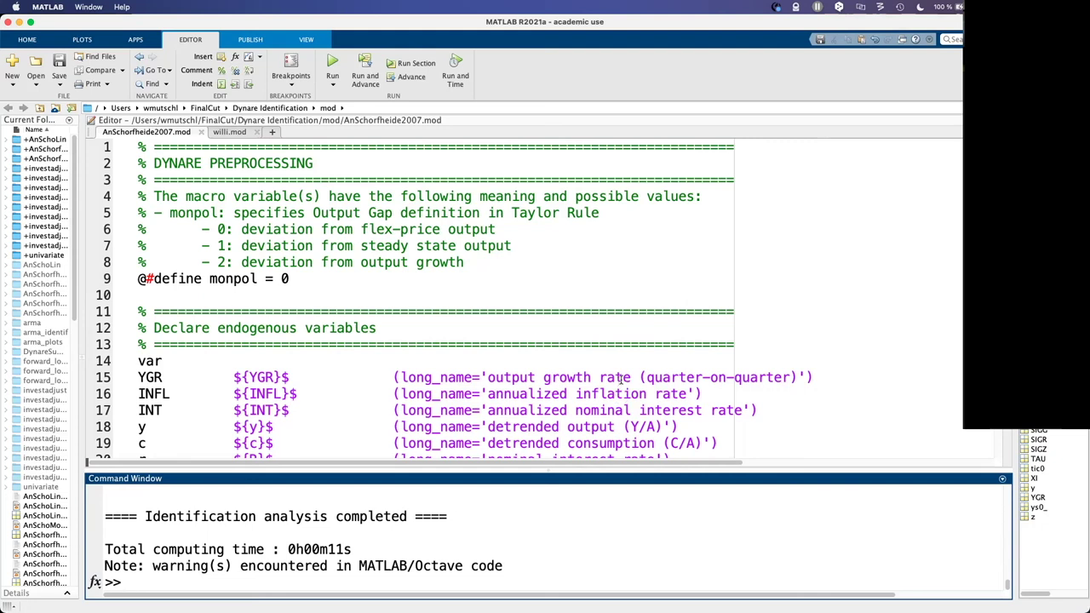
{"action": "left_click", "coordinate": [368, 296]}
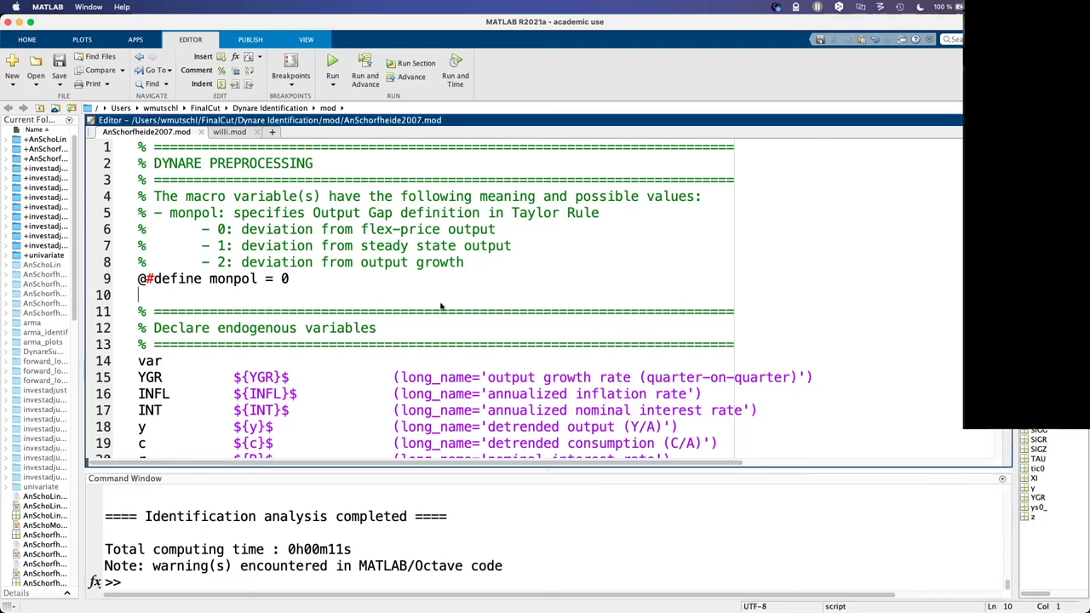